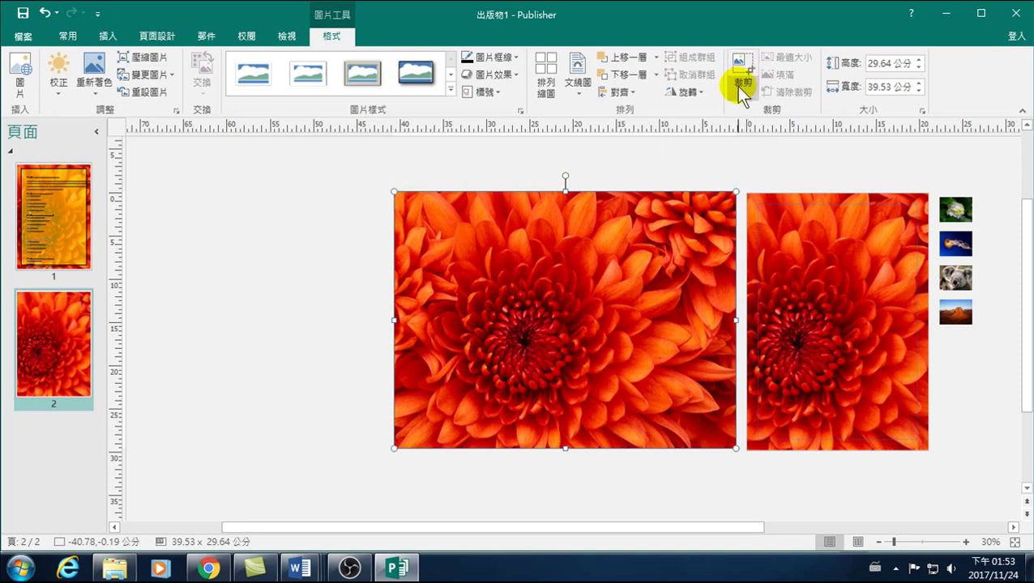
Crop the left chrysanthemum photo on page 2 to the Heart shape from Crop to Shape.
left_click(743, 84)
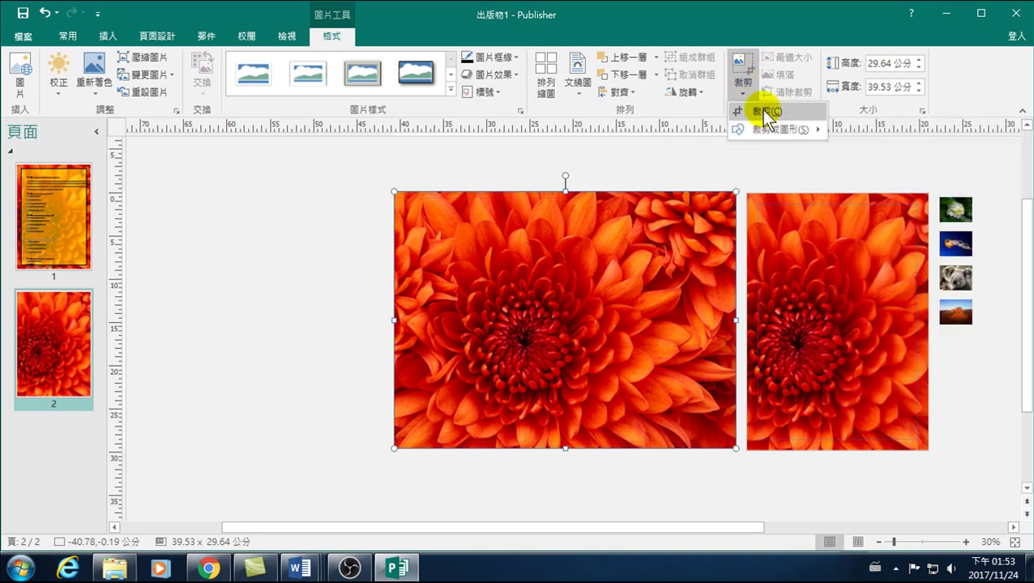
mouse_move(764, 129)
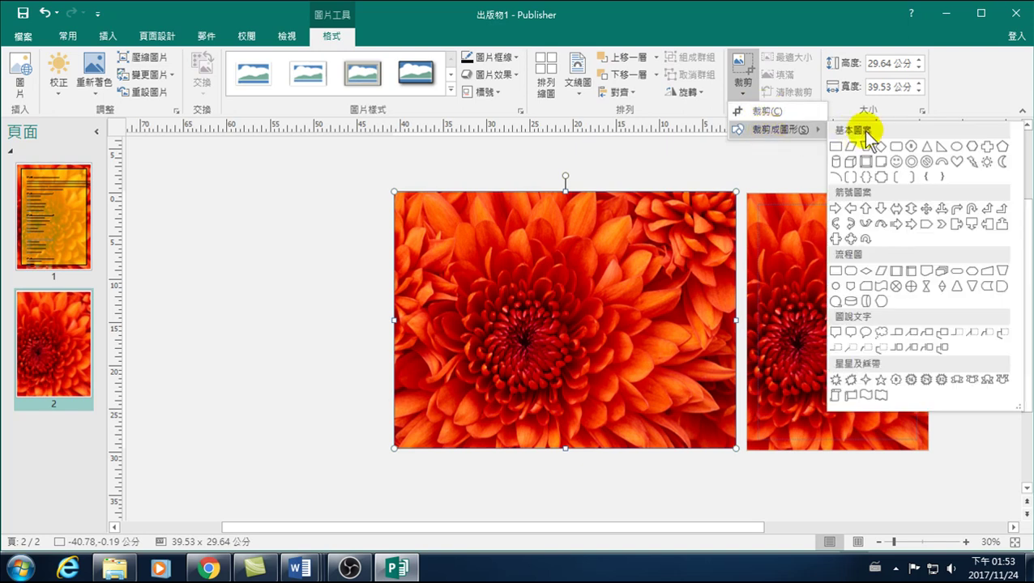
left_click(957, 162)
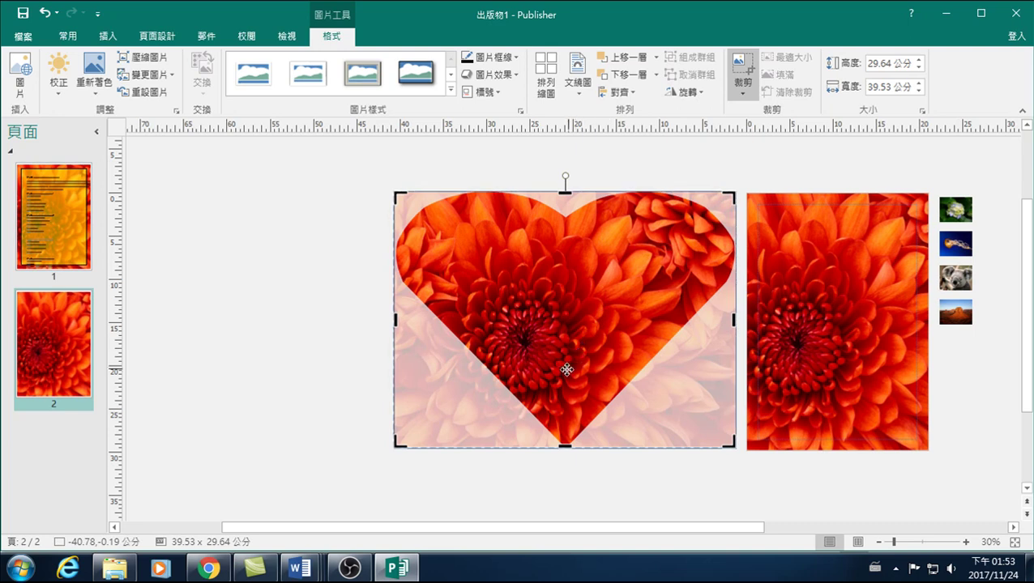
Trim the heart crop's bottom and left edges, recentre the flower, and move the heart left.
left_click_drag(565, 429, 575, 404)
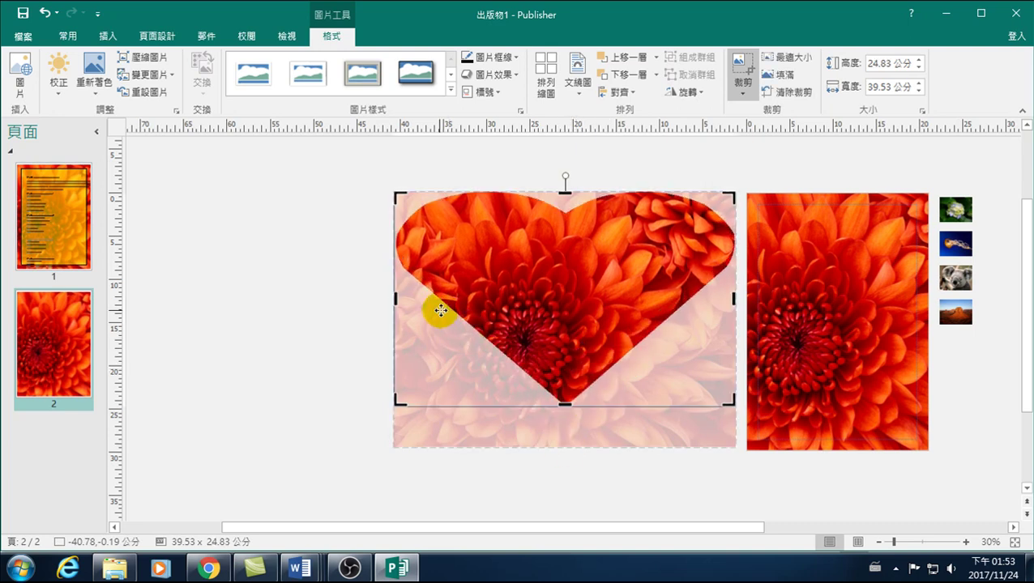
left_click_drag(394, 299, 458, 302)
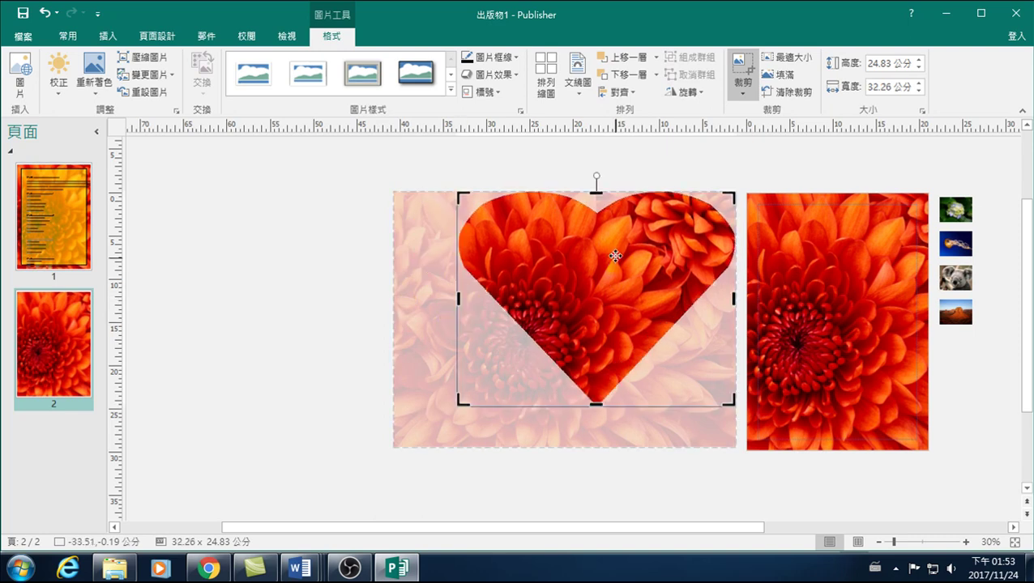
left_click_drag(610, 267, 660, 230)
left_click(584, 213)
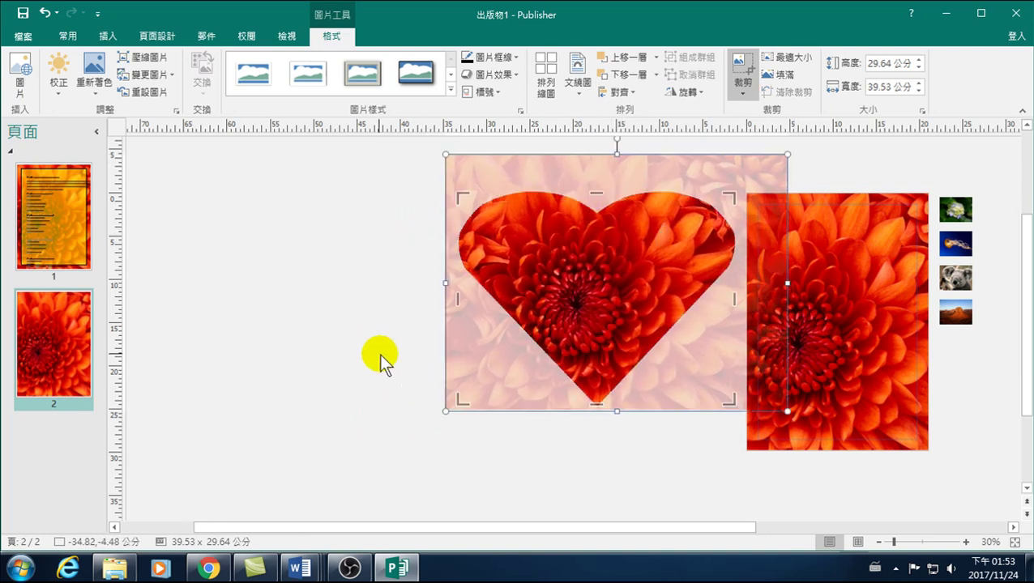
left_click(379, 335)
left_click_drag(626, 267, 449, 281)
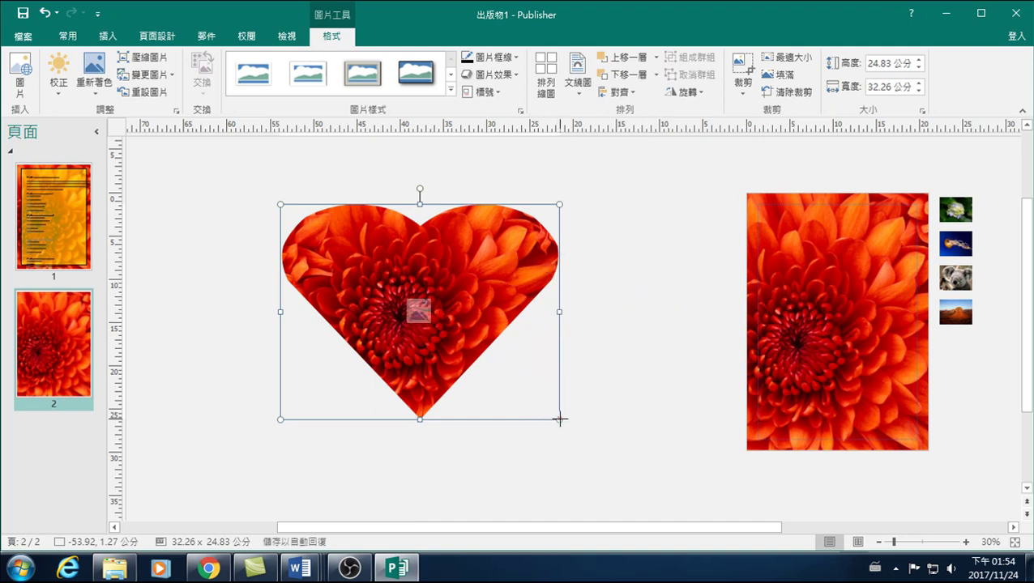
Shrink the heart to 19.09 × 14.69 cm and recrop it as a widened Flowchart: Punched Tape wave.
left_click_drag(559, 419, 445, 332)
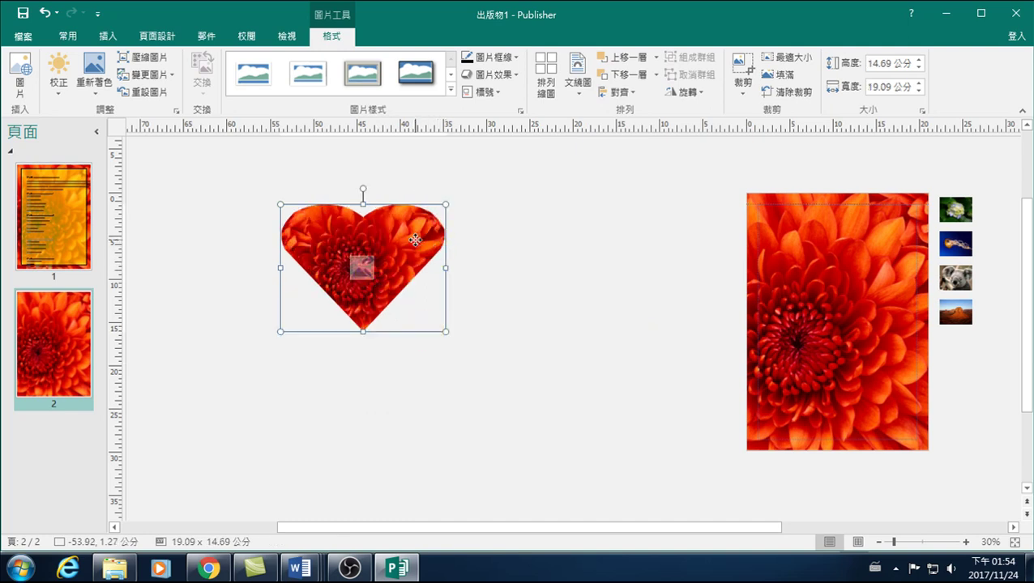
left_click(744, 63)
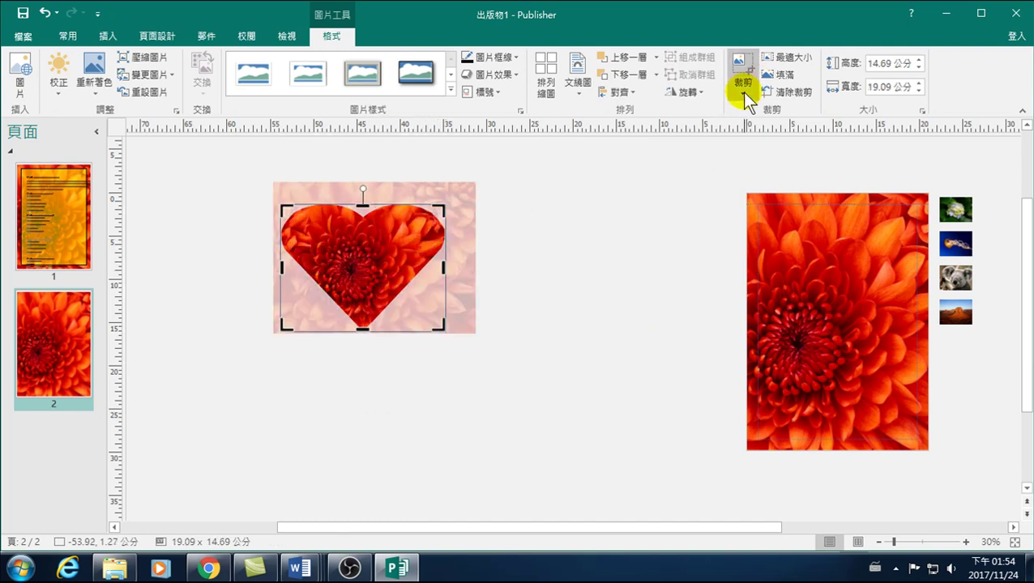
left_click(746, 91)
mouse_move(777, 131)
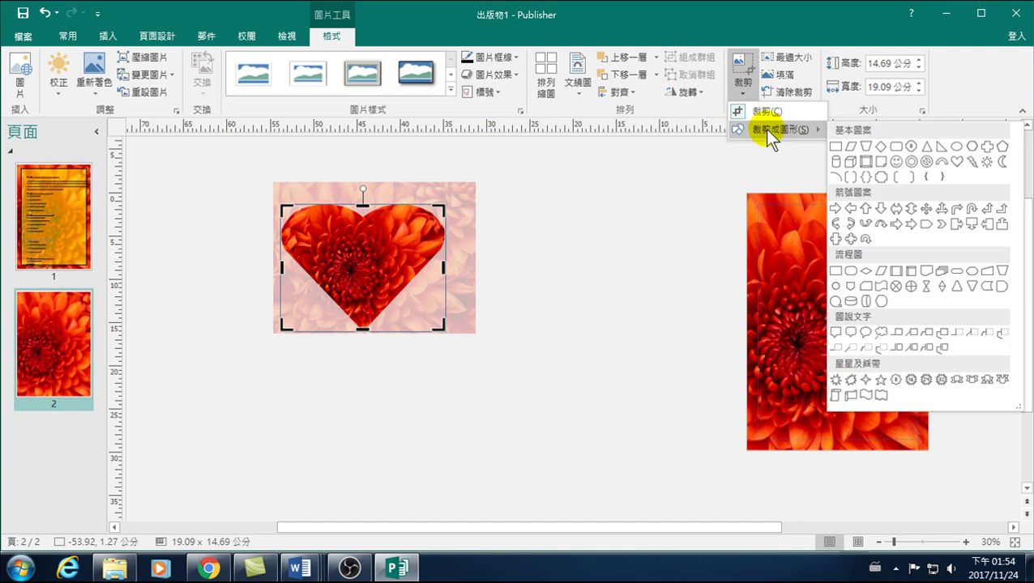
left_click(881, 287)
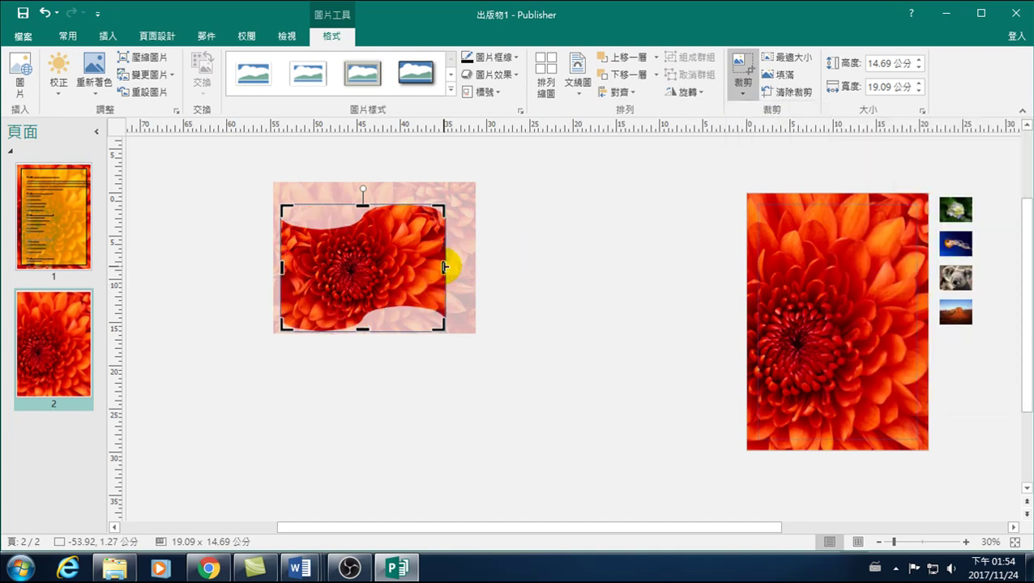
left_click_drag(444, 268, 468, 266)
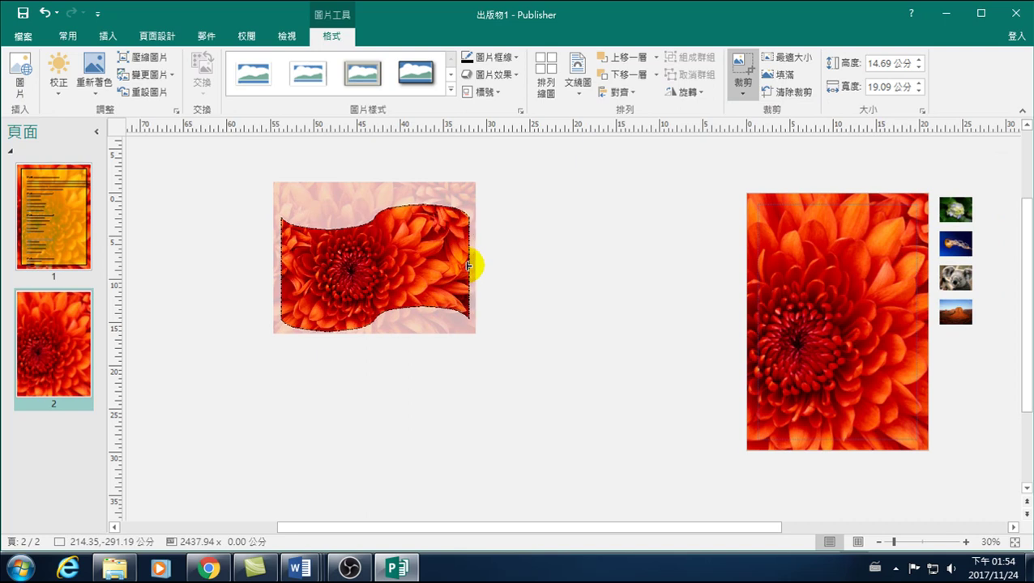
left_click(551, 294)
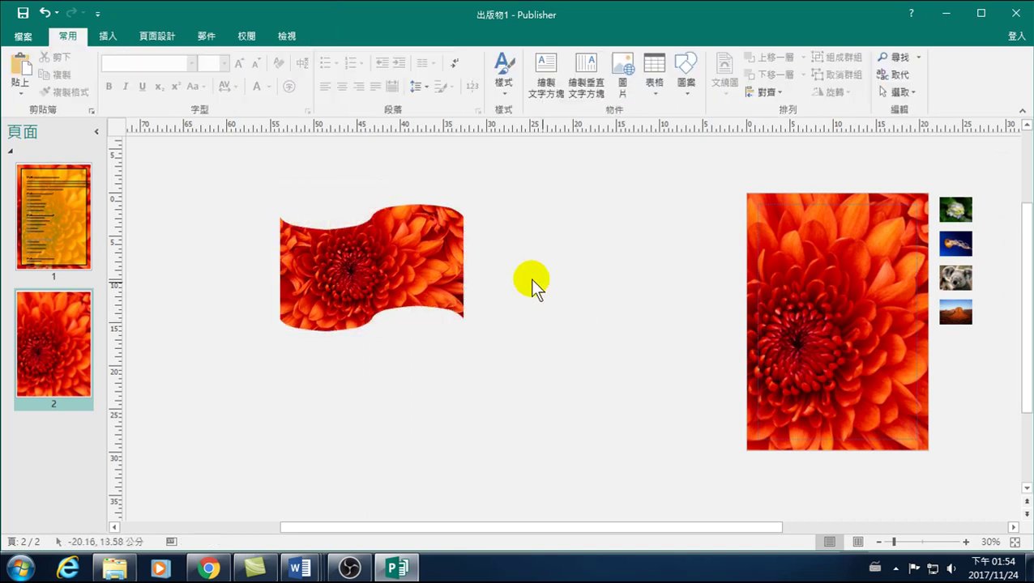
Pull the wavy crop's right edge in twice, narrowing it to a 10.25 × 14.69 cm strip.
left_click(408, 257)
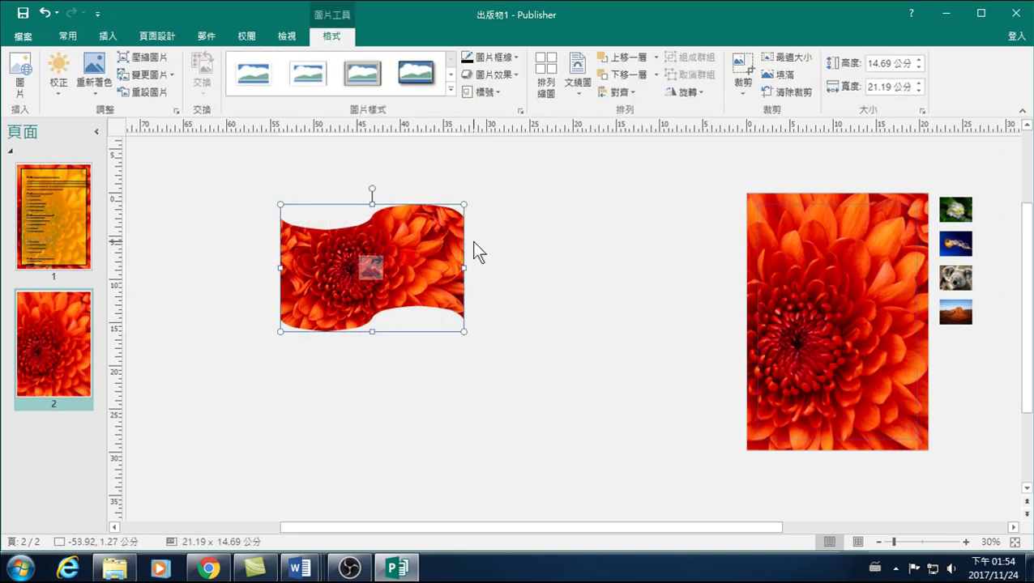
left_click(742, 89)
left_click(761, 111)
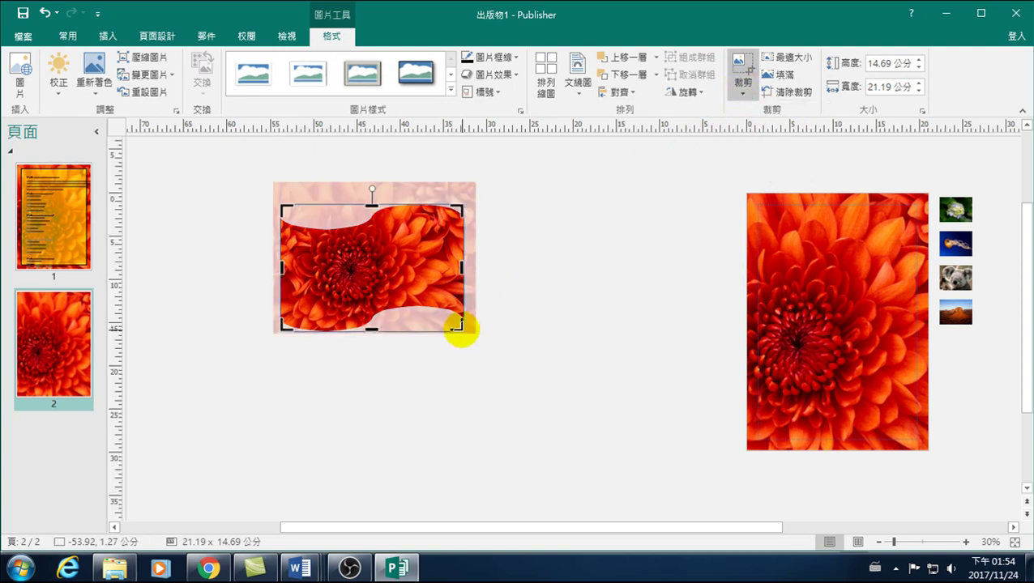
left_click(743, 95)
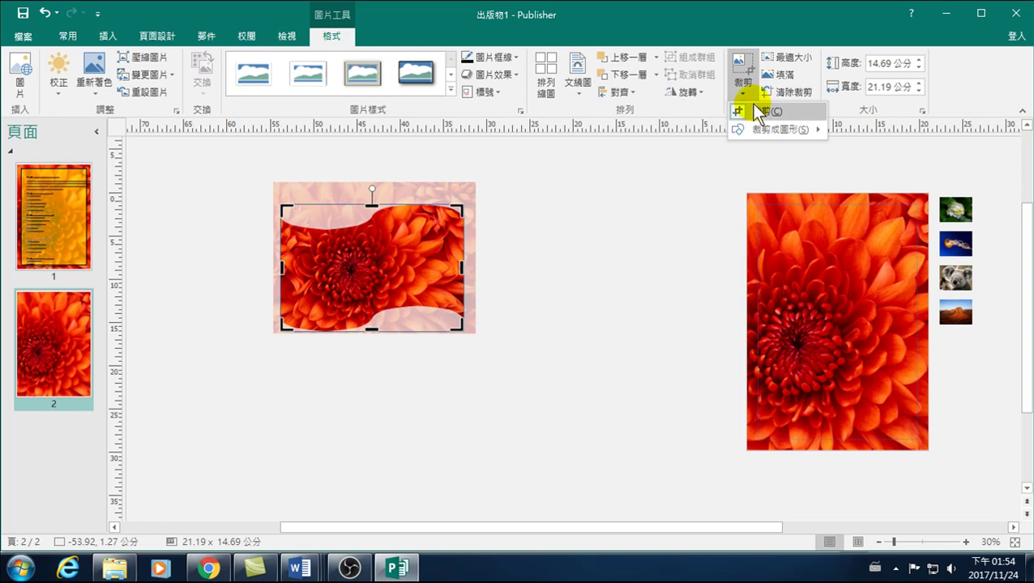
left_click(459, 322)
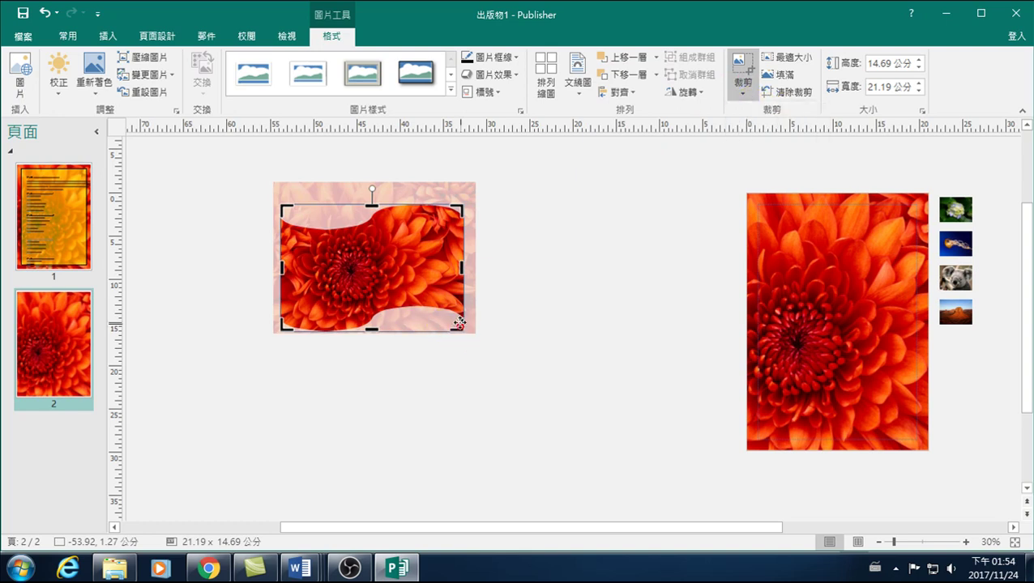
left_click_drag(463, 267, 408, 268)
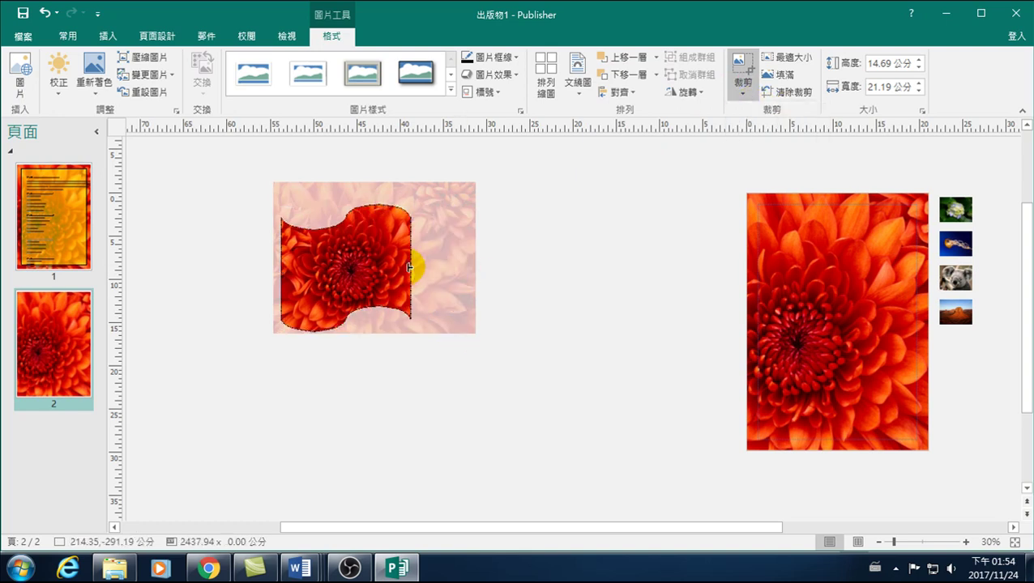
left_click(409, 270)
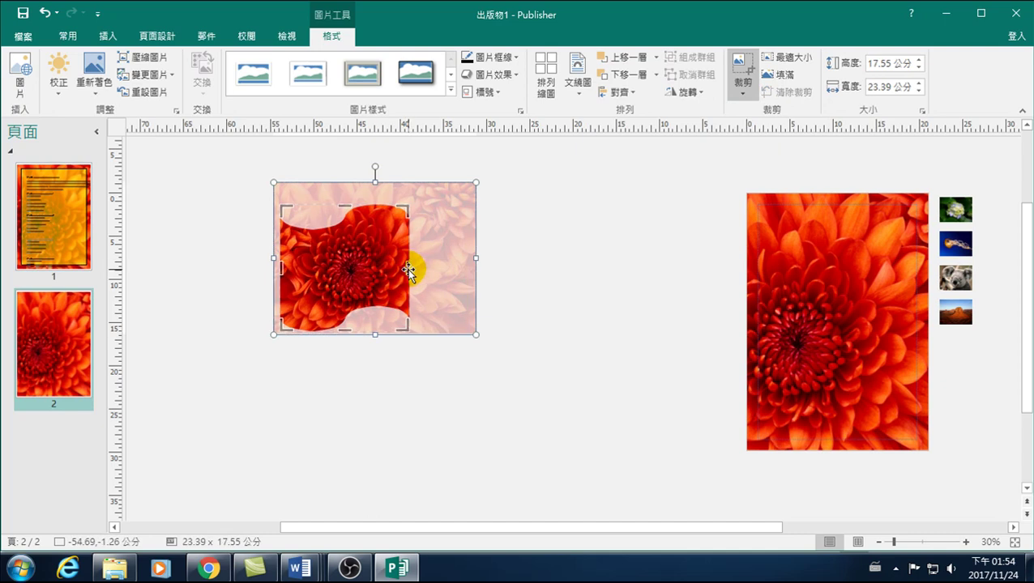
mouse_move(407, 267)
left_mouse_down()
mouse_move(368, 266)
mouse_move(377, 269)
left_mouse_up()
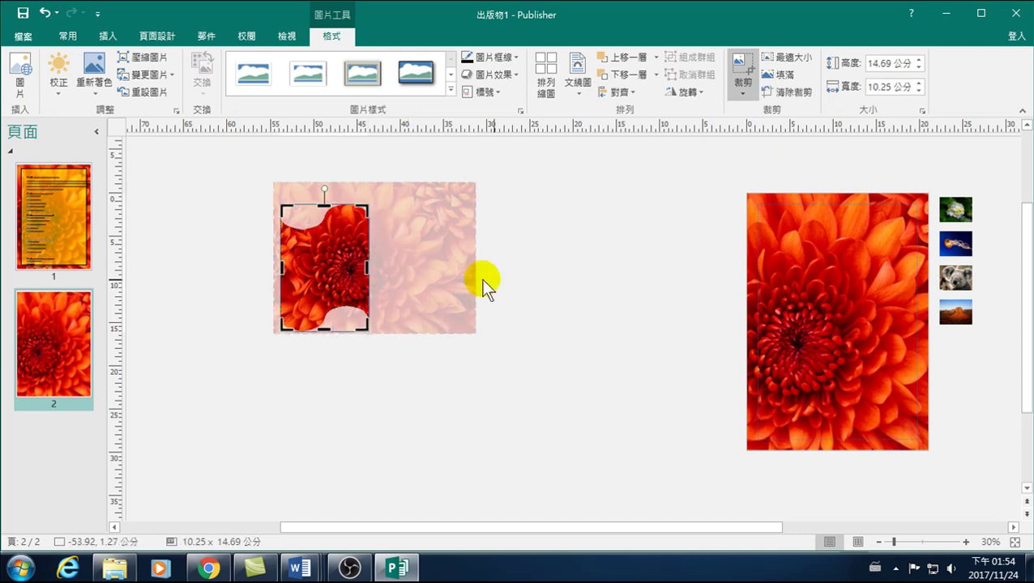
left_click(521, 283)
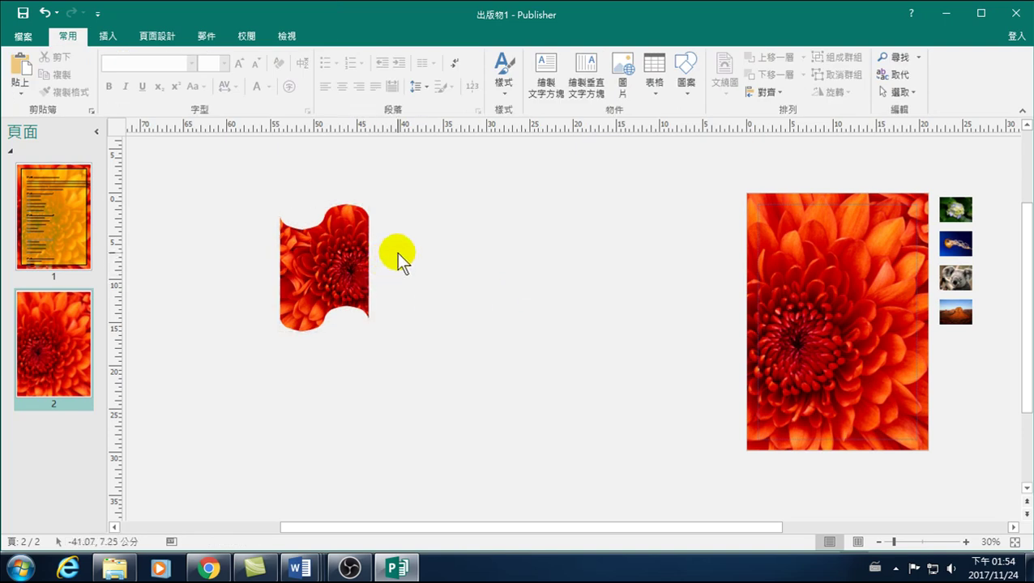
Reset the picture to its original uncropped rectangle.
left_click(367, 292)
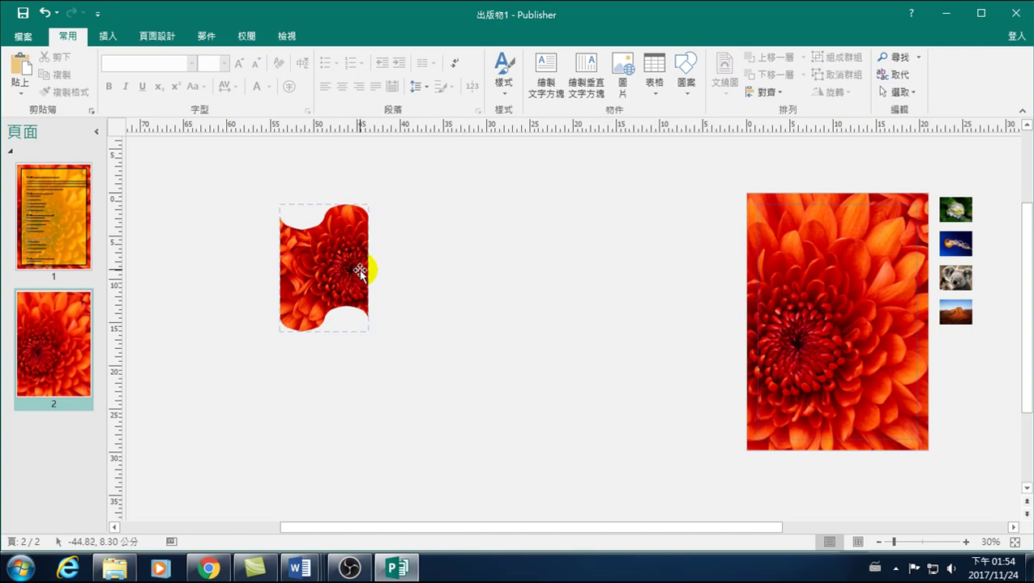
left_click(359, 273)
left_click(158, 79)
left_click(146, 94)
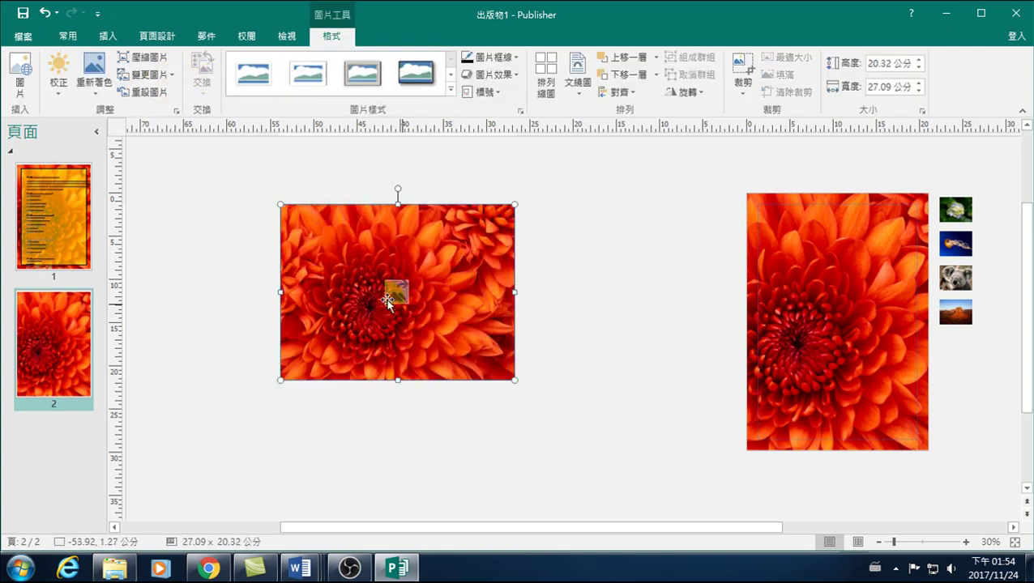
Crop the photo's right side in to make it 21.23 × 20.32 cm.
left_click(741, 87)
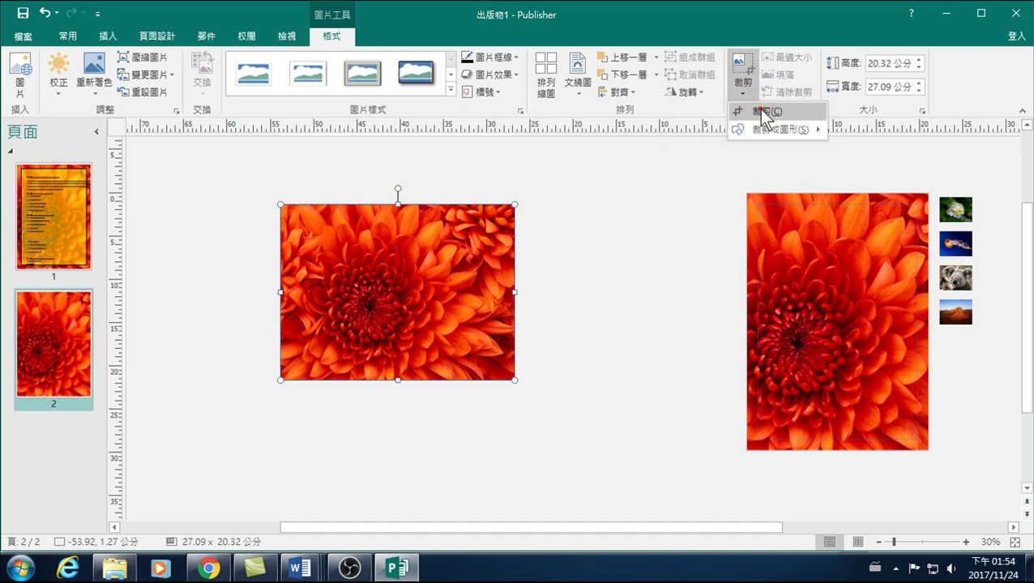
left_click(764, 112)
left_click_drag(512, 291, 462, 335)
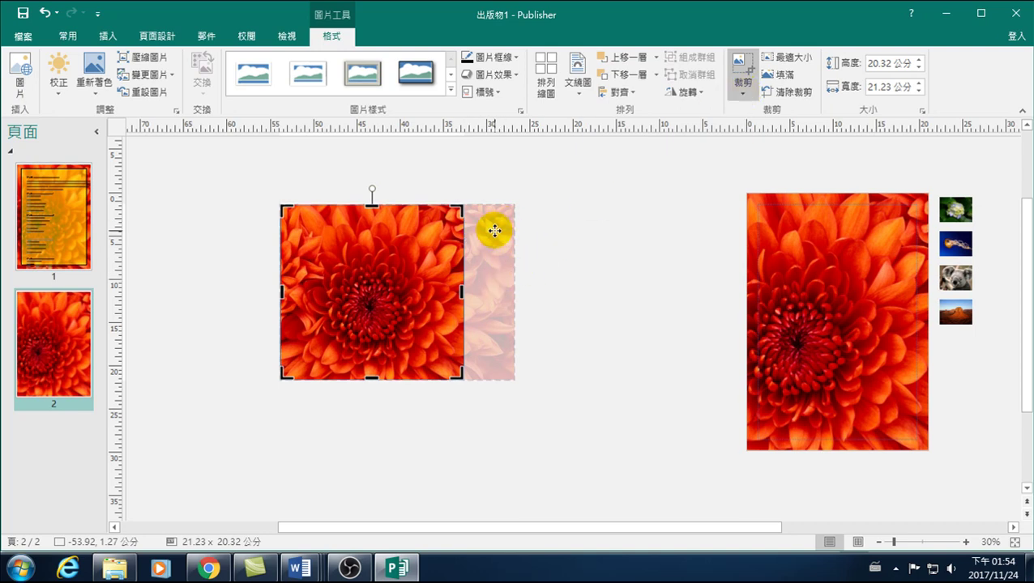
left_click(592, 283)
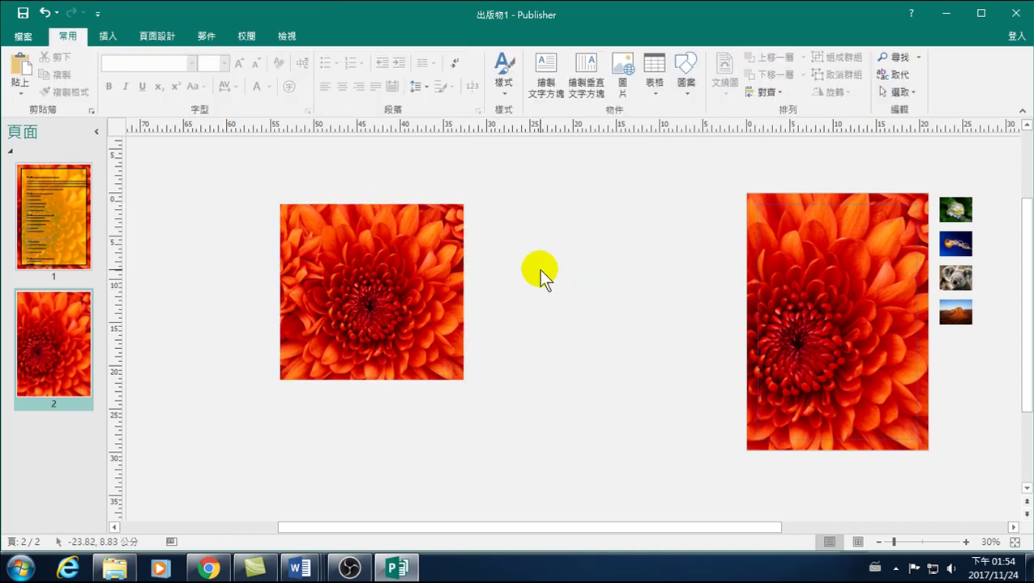
Crop the photo to a rounded rectangle and trim its right edge to 17.63 × 20.32 cm.
left_click(422, 269)
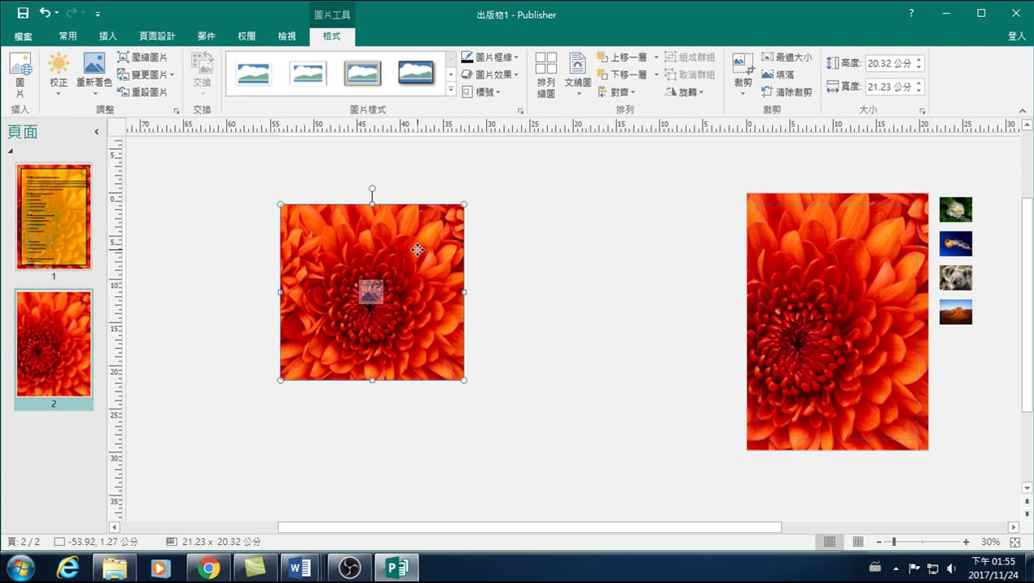
left_click(742, 84)
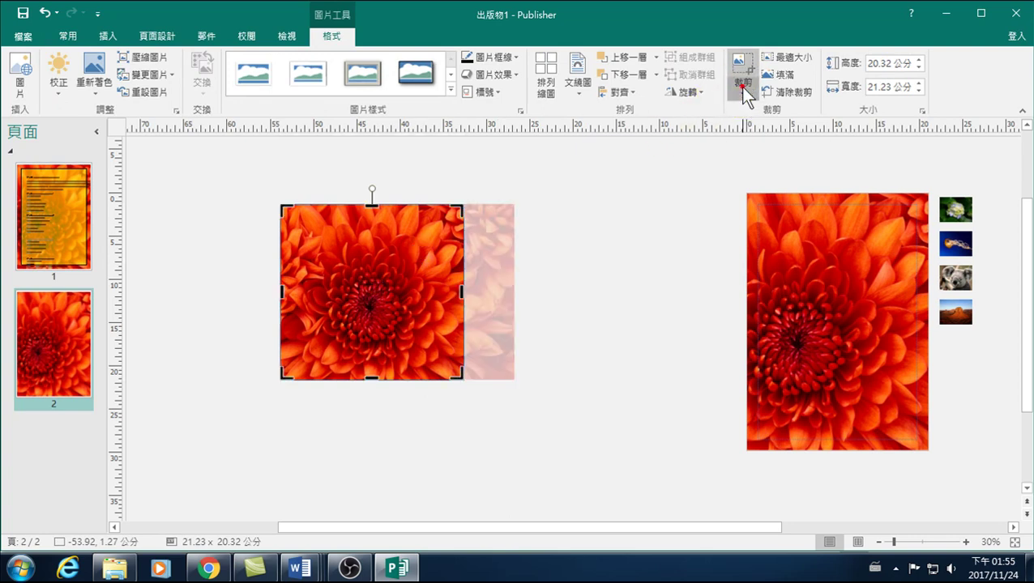
left_click(743, 91)
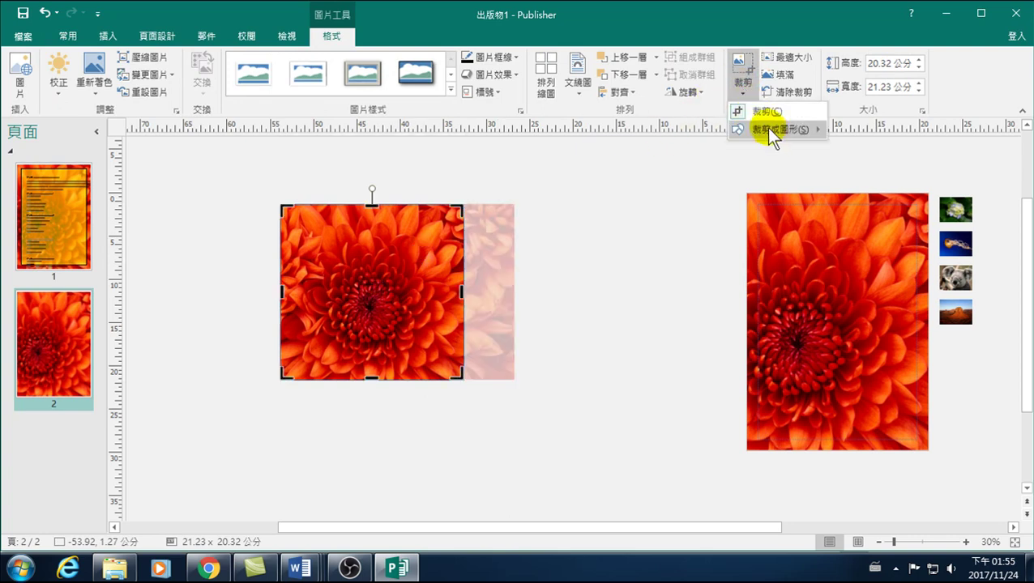
mouse_move(768, 136)
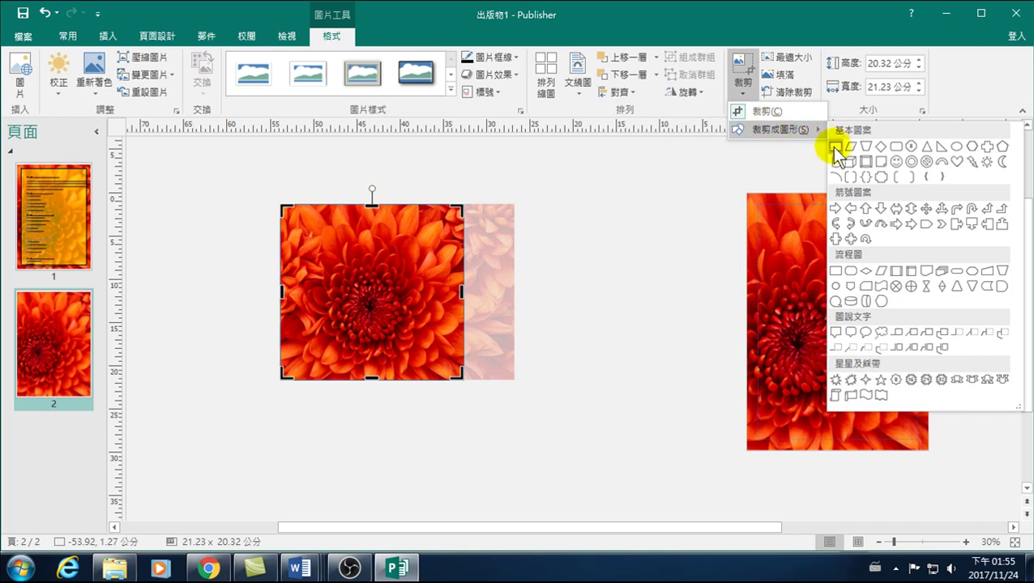
left_click(895, 148)
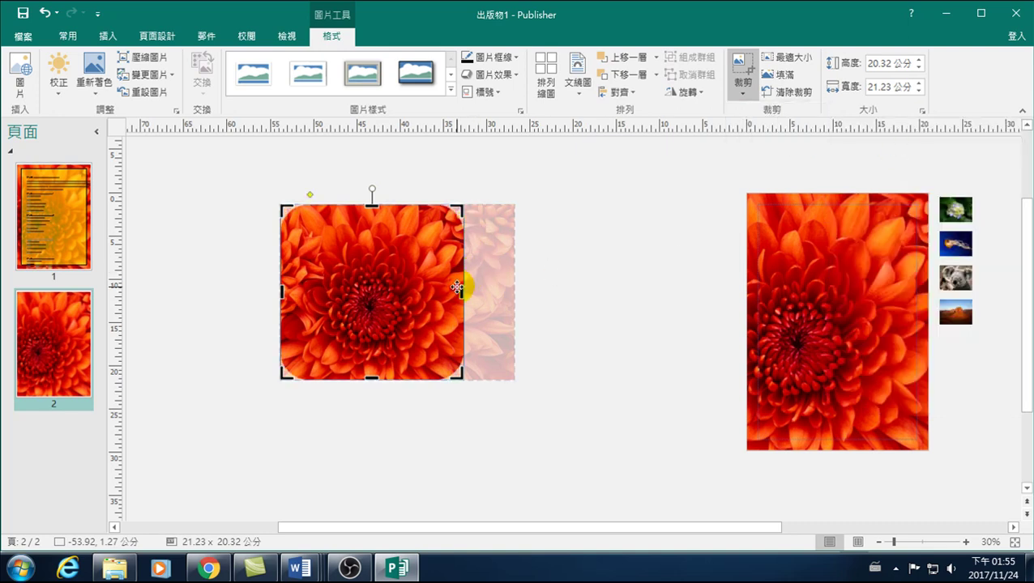
mouse_move(463, 292)
left_mouse_down()
mouse_move(462, 301)
mouse_move(438, 296)
left_mouse_up()
left_click(587, 311)
left_click(416, 302)
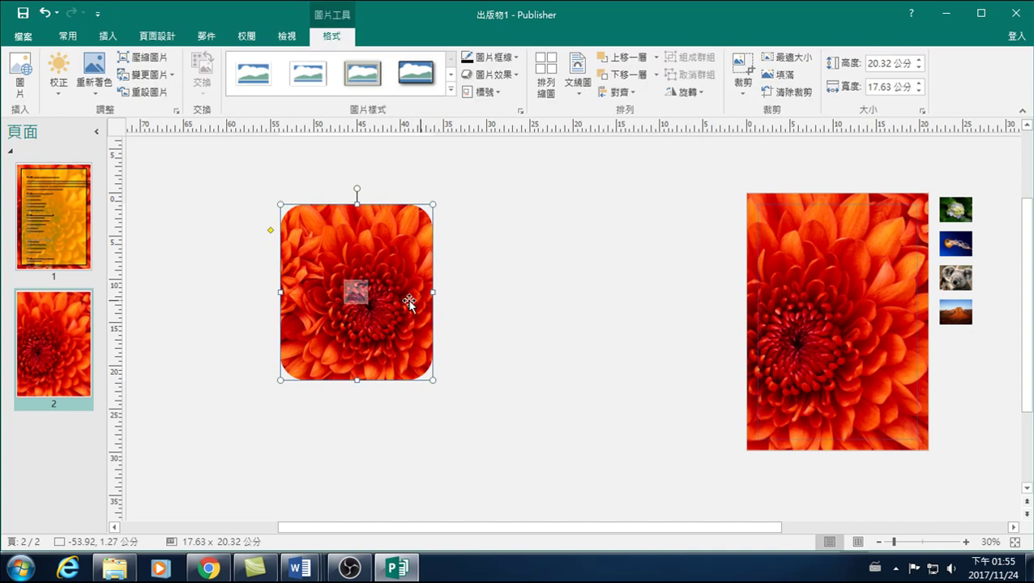
Stretch the crop frame rightward and raise its bottom edge, making it 35.41 × 16.38 cm.
left_click(742, 90)
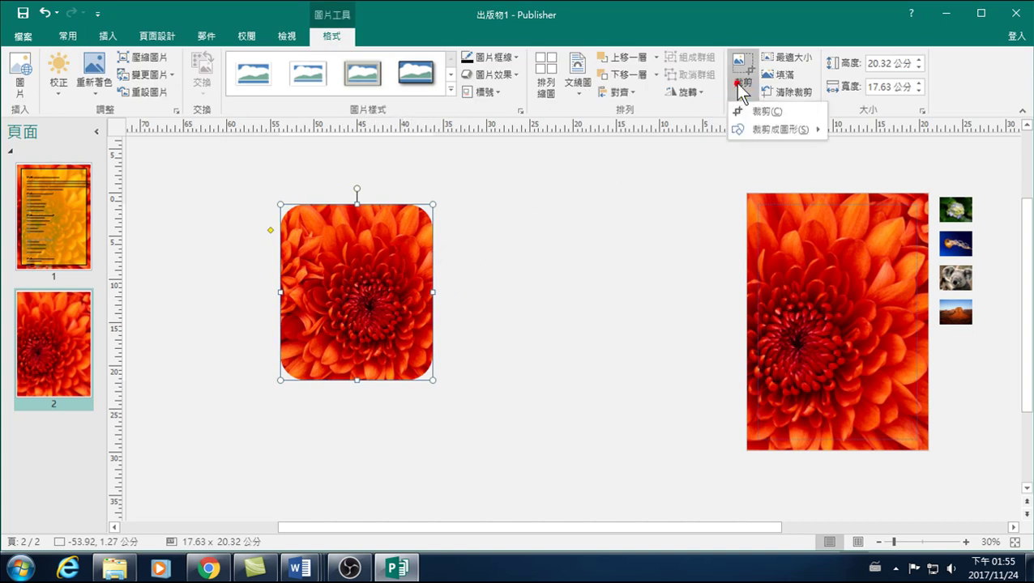
left_click(392, 267)
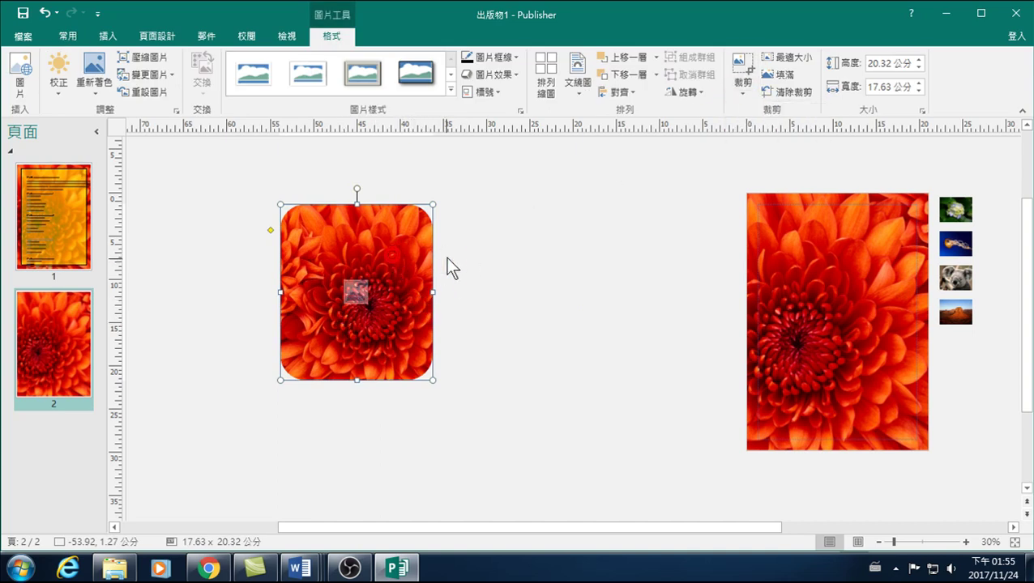
left_click(742, 85)
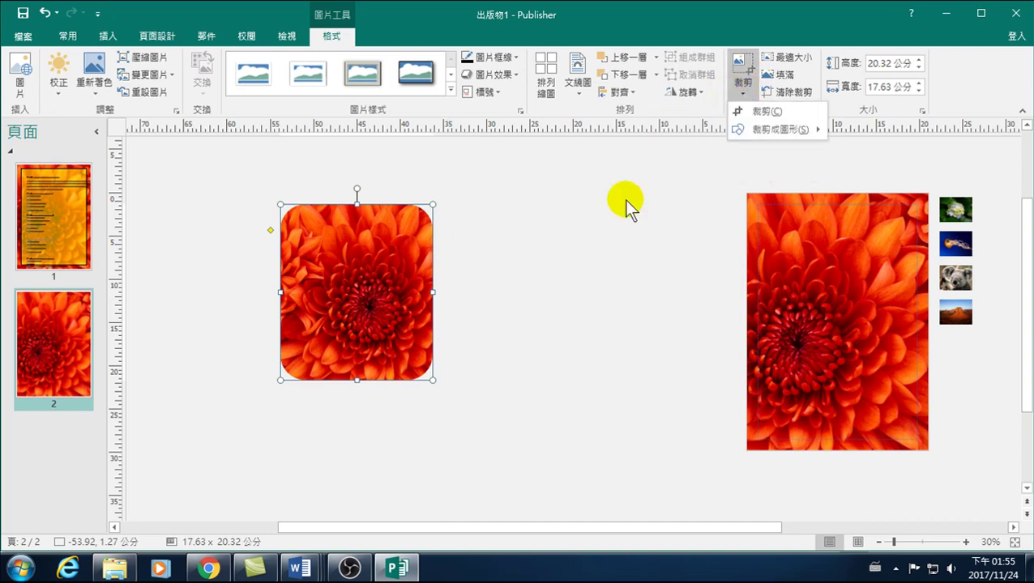
left_click(410, 300)
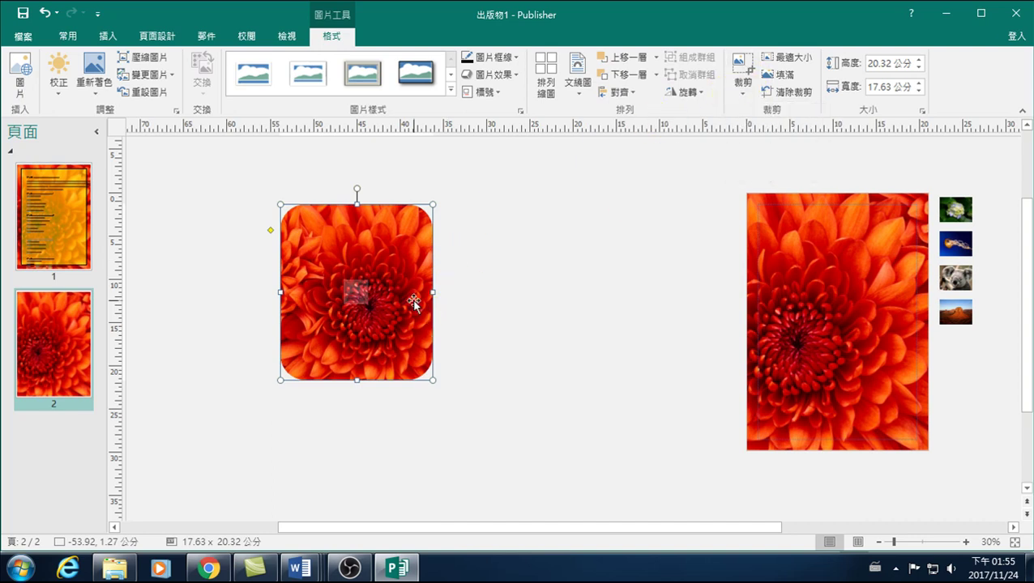
left_click(744, 91)
left_click(760, 109)
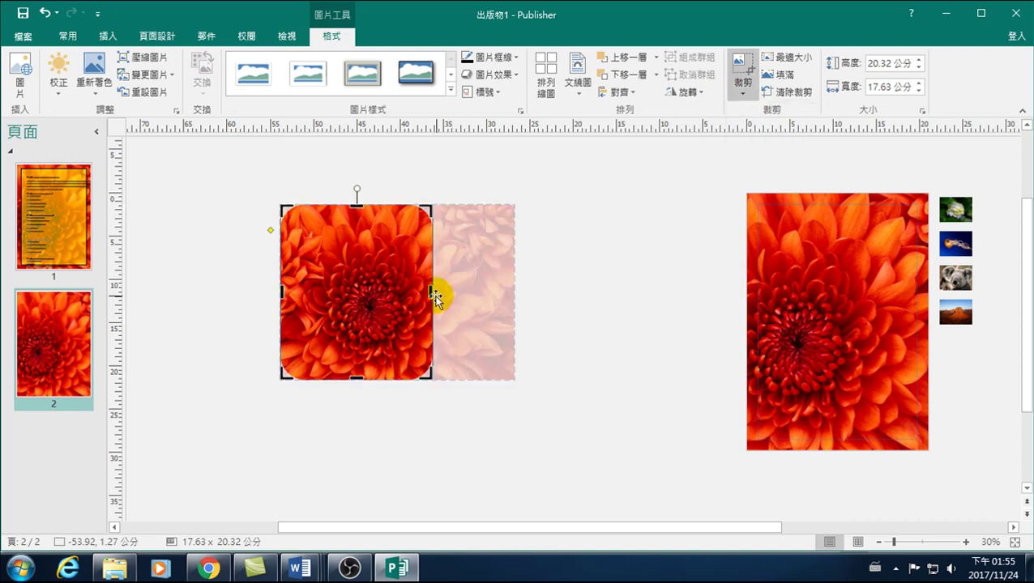
left_click_drag(432, 292, 585, 295)
left_click(432, 382)
left_click_drag(432, 378, 434, 346)
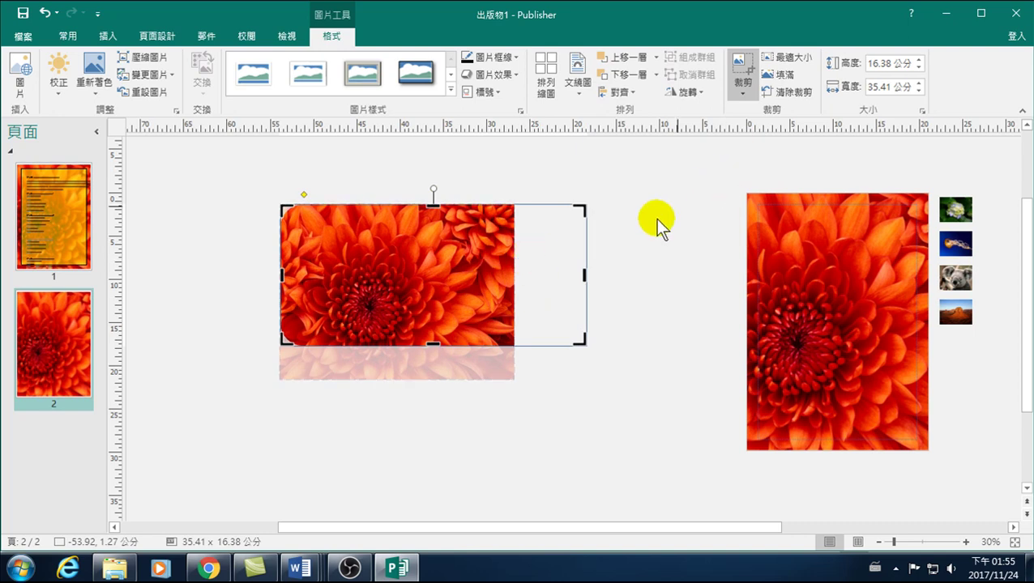
Try Fit, then apply Fill so the photo covers the whole 35.41 × 16.38 cm frame.
left_click(788, 58)
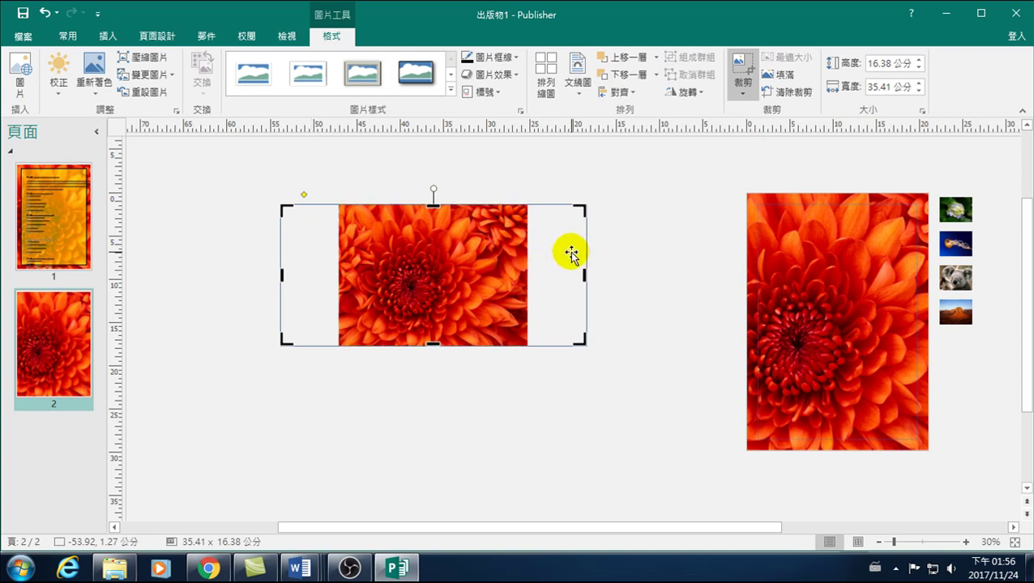
left_click(789, 75)
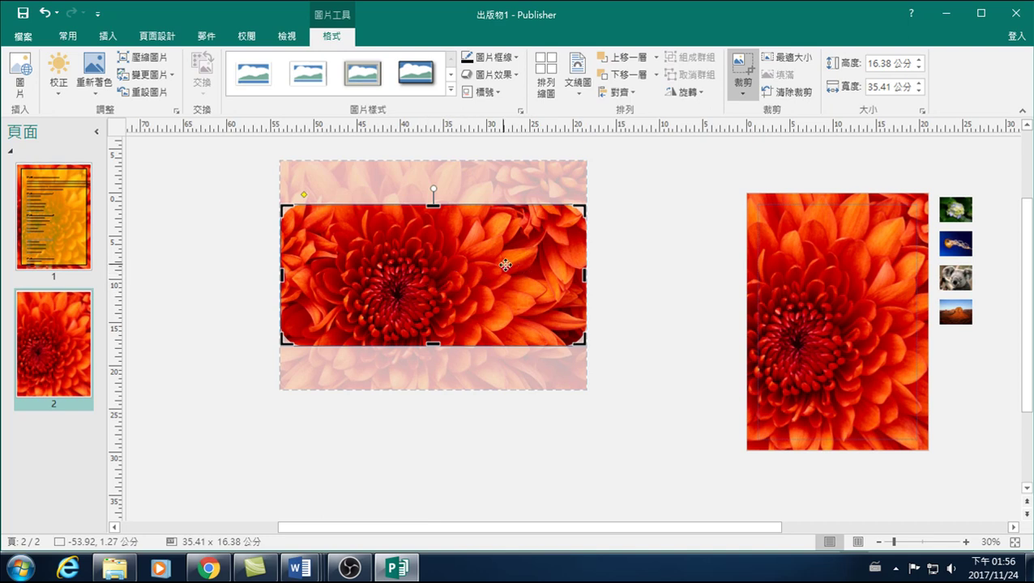
Clear the crop, then scale the photo down from its corner to 24.29 × 16.31 cm.
left_click(783, 92)
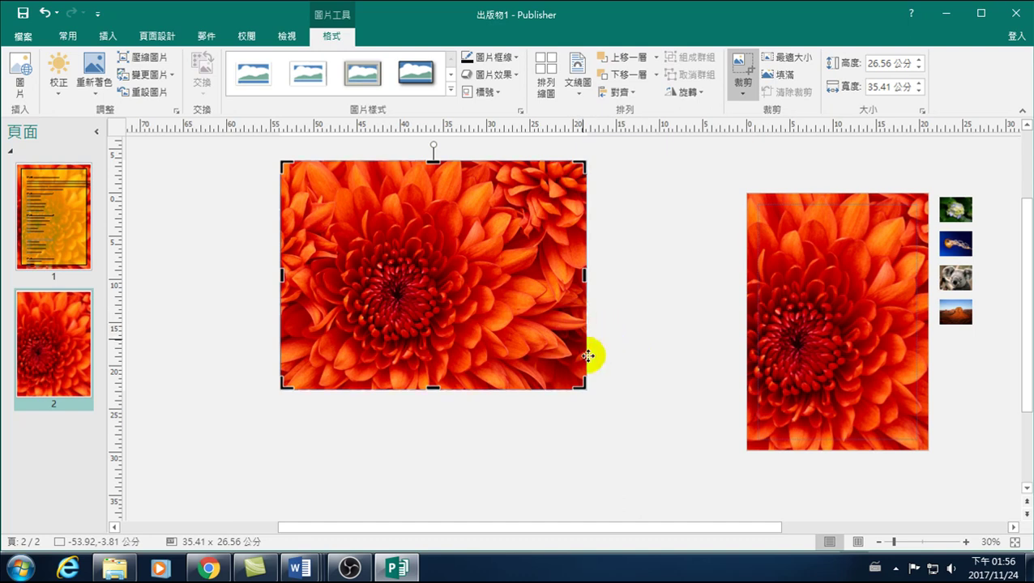
left_click_drag(581, 385, 490, 301)
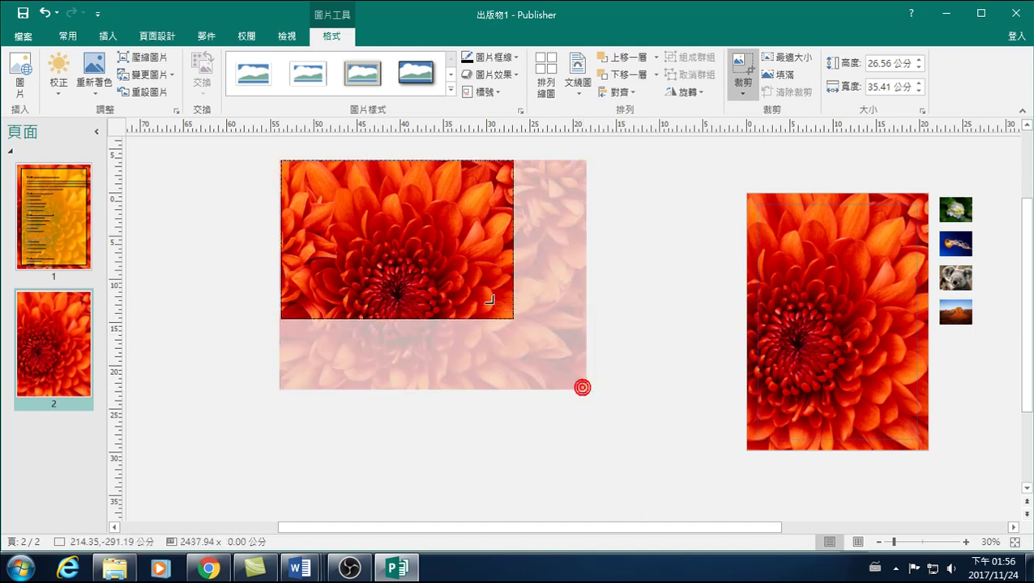
left_click(639, 316)
Reset the photo to 27.09 × 20.32 cm and move it right beside the upright chrysanthemum.
left_click(389, 232)
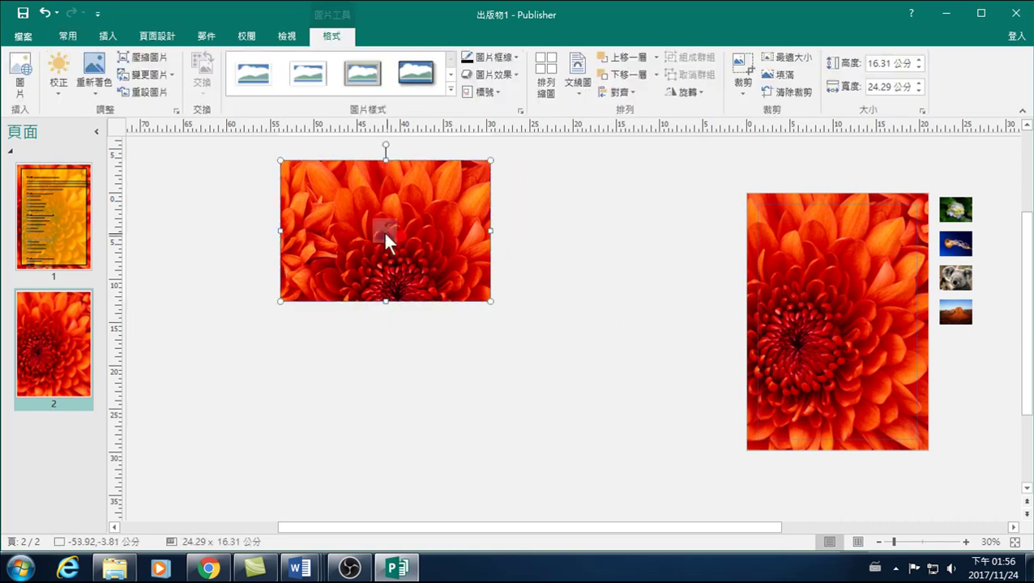
left_click(149, 92)
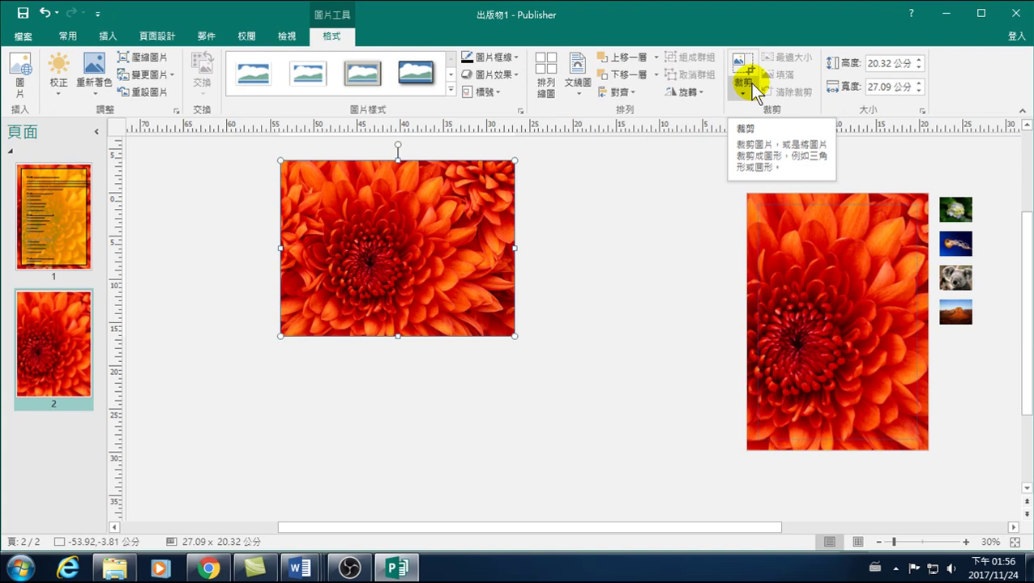
mouse_move(472, 243)
left_mouse_down()
mouse_move(667, 286)
mouse_move(676, 272)
left_mouse_up()
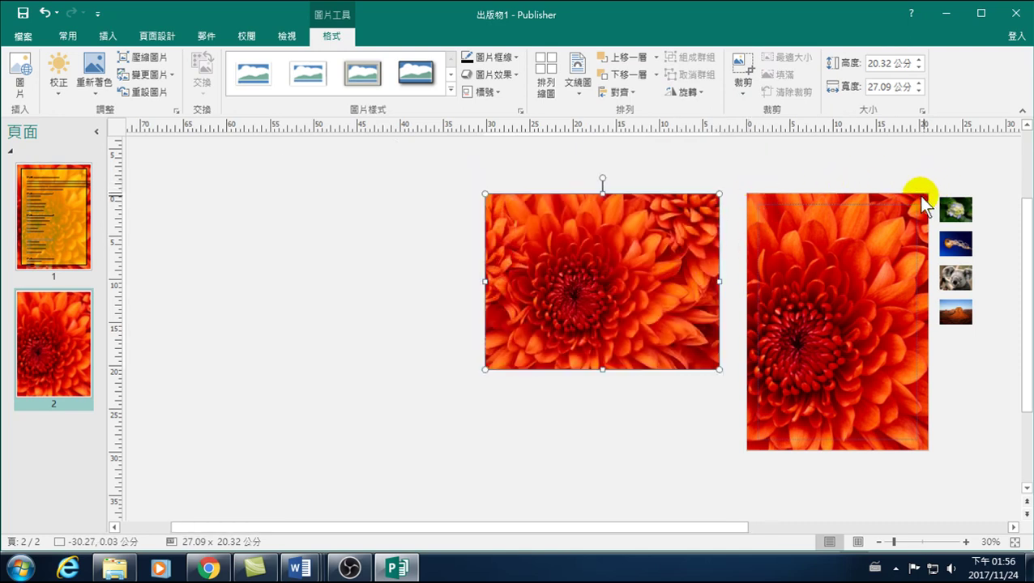
Drag the landscape chrysanthemum photo's bottom-left corner to enlarge it to 39.94 × 29.95 cm.
mouse_move(663, 275)
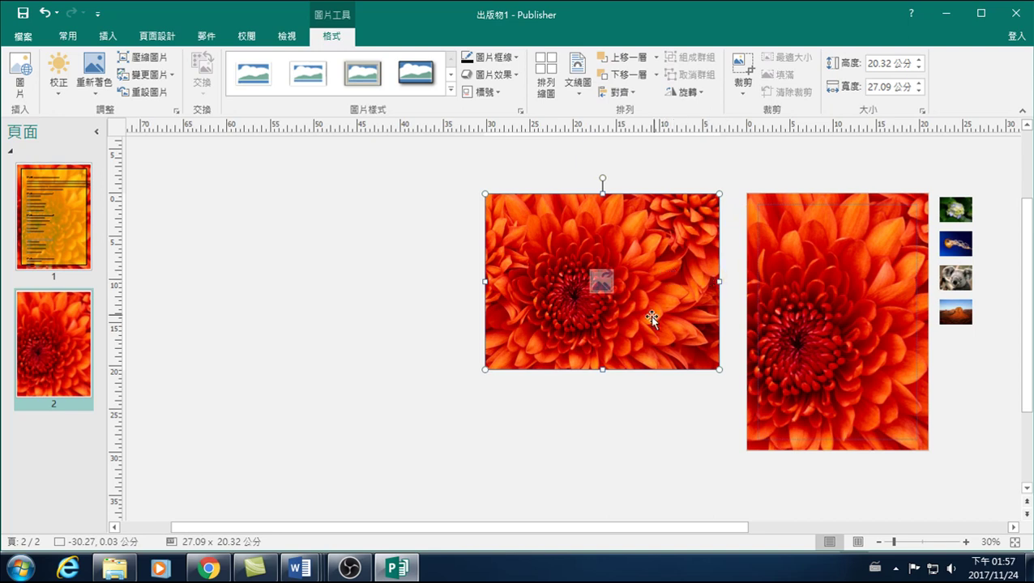
left_click_drag(485, 370, 450, 451)
mouse_move(692, 196)
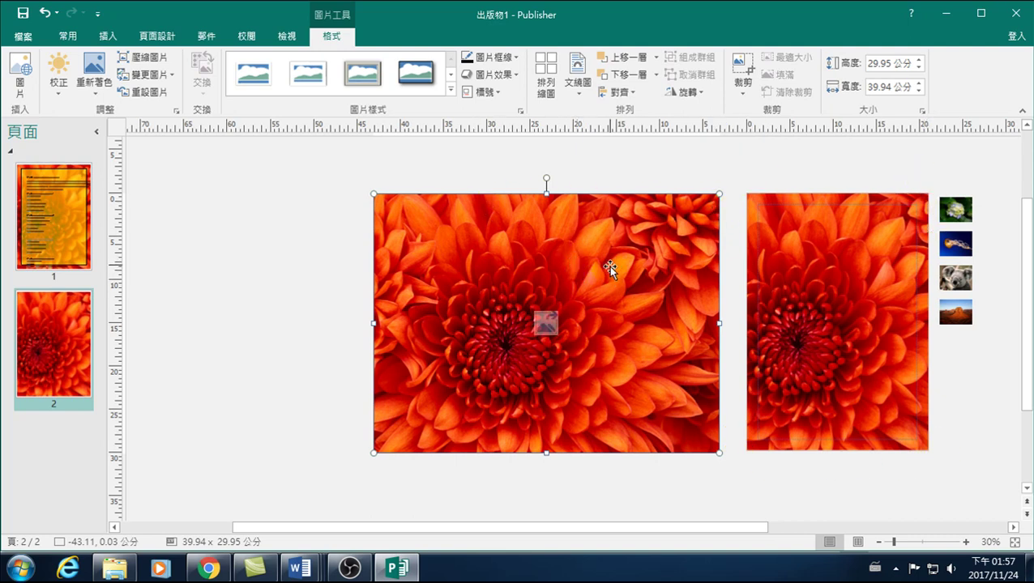
left_click(536, 203)
left_click(375, 454)
left_click(588, 450)
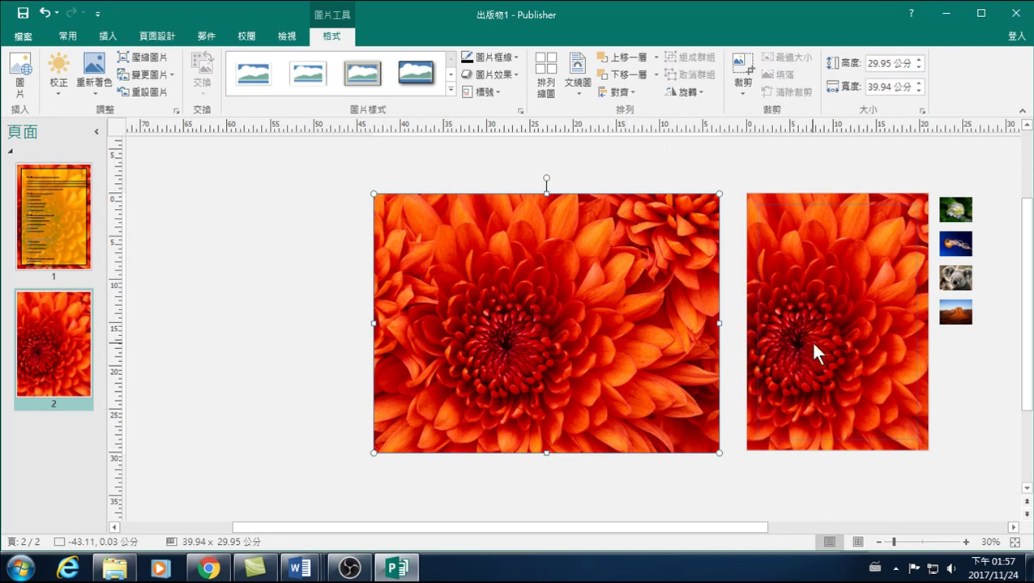
left_click(362, 324)
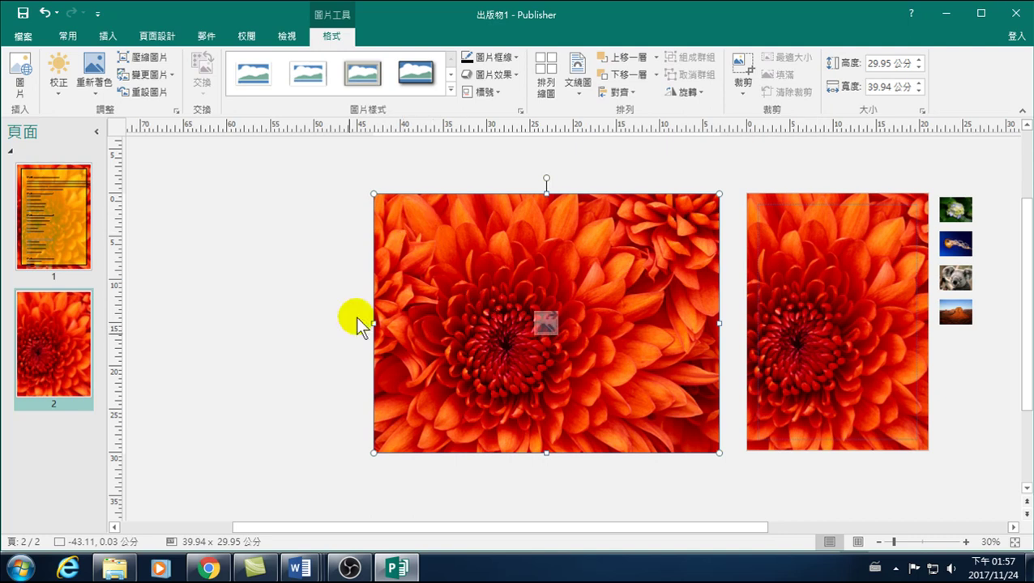
left_click(726, 209)
mouse_move(676, 261)
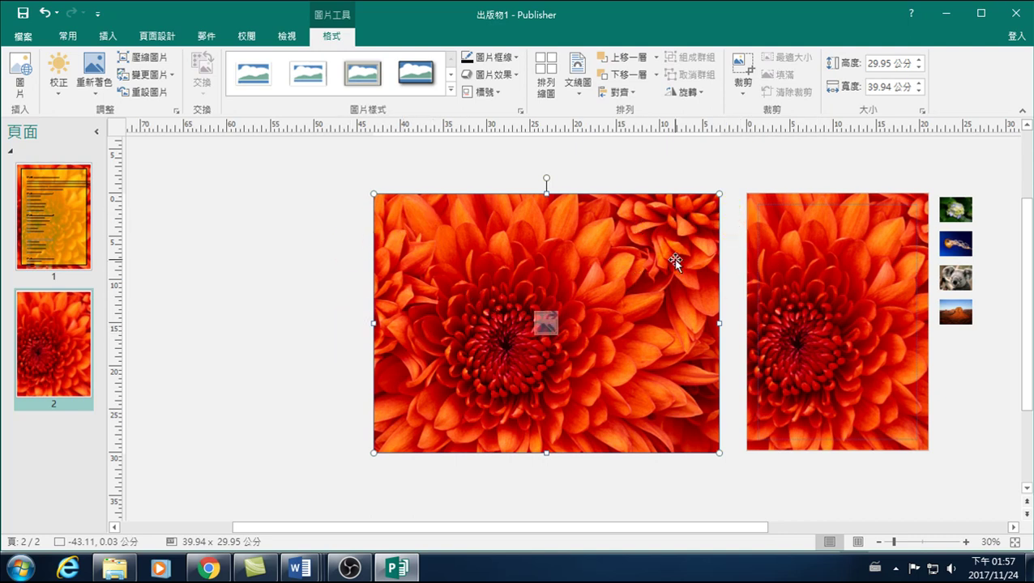